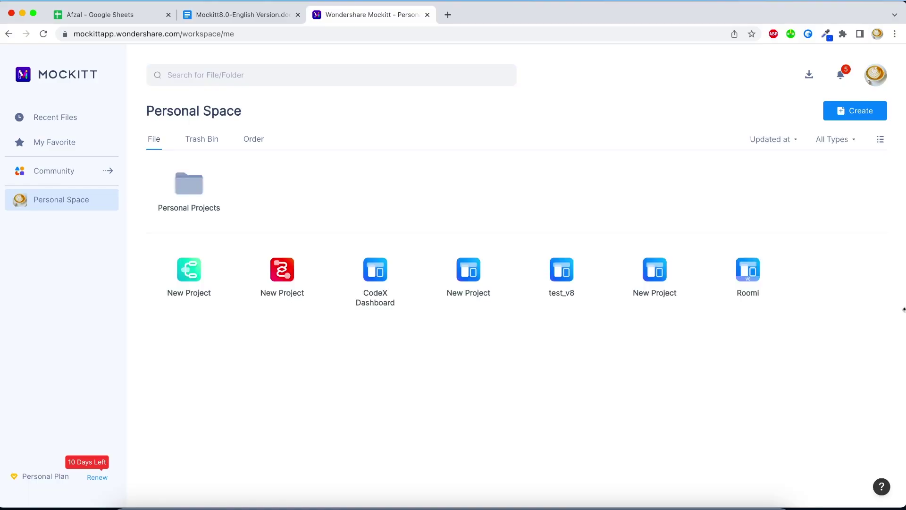
Switch from the workspace list to the team workspace
{"action": "left_click", "coordinate": [18, 201]}
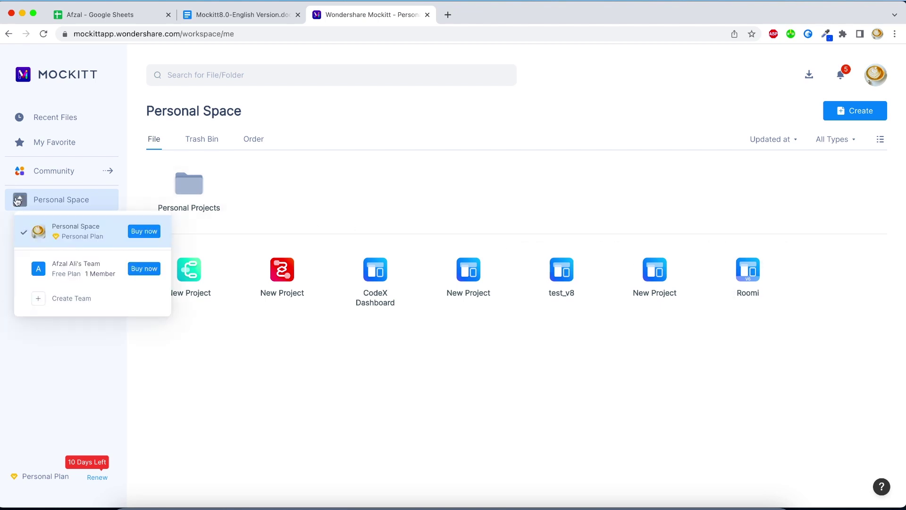
{"action": "left_click", "coordinate": [66, 271]}
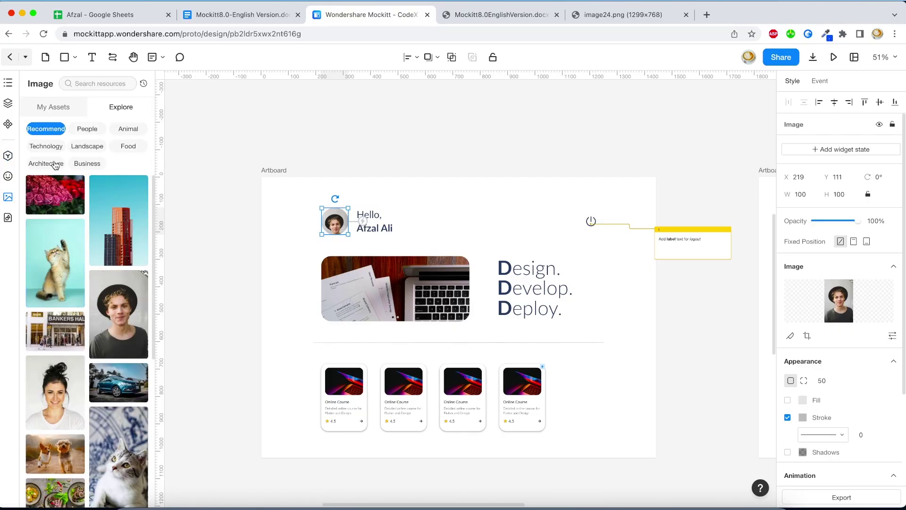
Show the Technology category of stock photos in the image library
{"action": "left_click", "coordinate": [63, 149]}
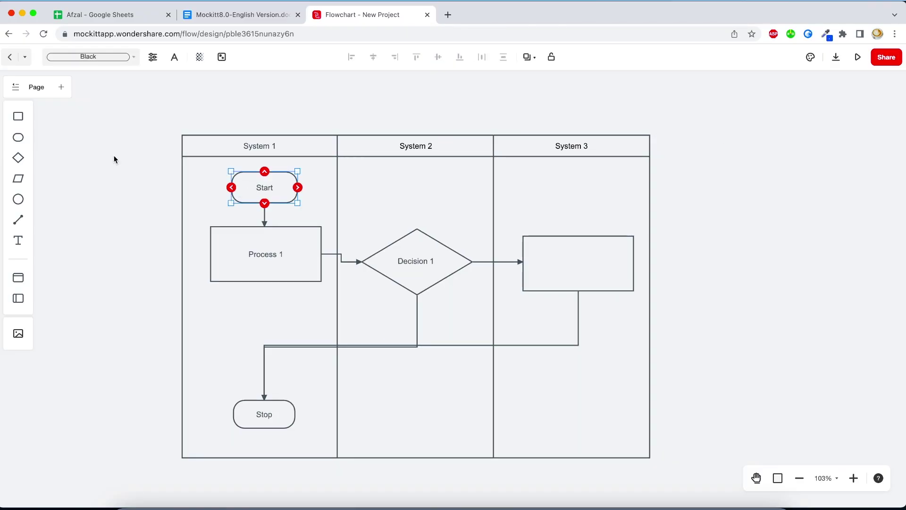
Add a new Page 3, return to Page 1 and collapse the page list
{"action": "left_click", "coordinate": [61, 88]}
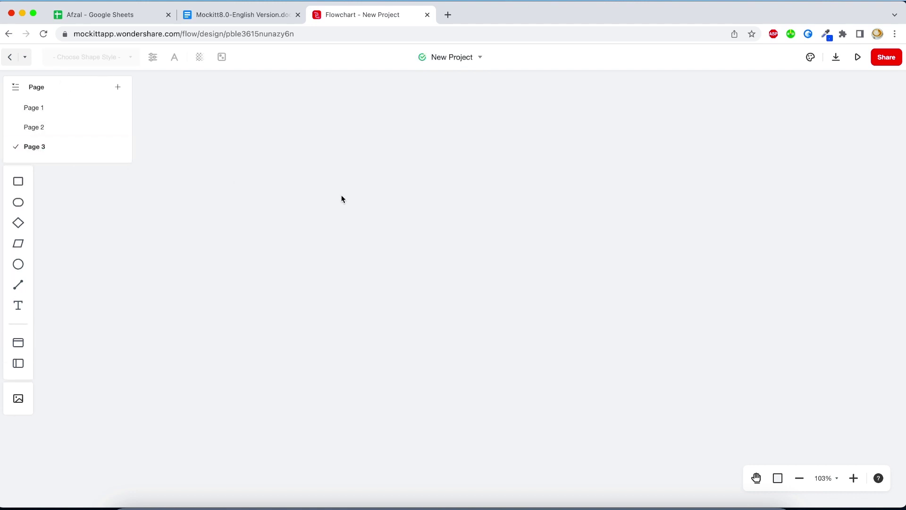
{"action": "left_click", "coordinate": [83, 110]}
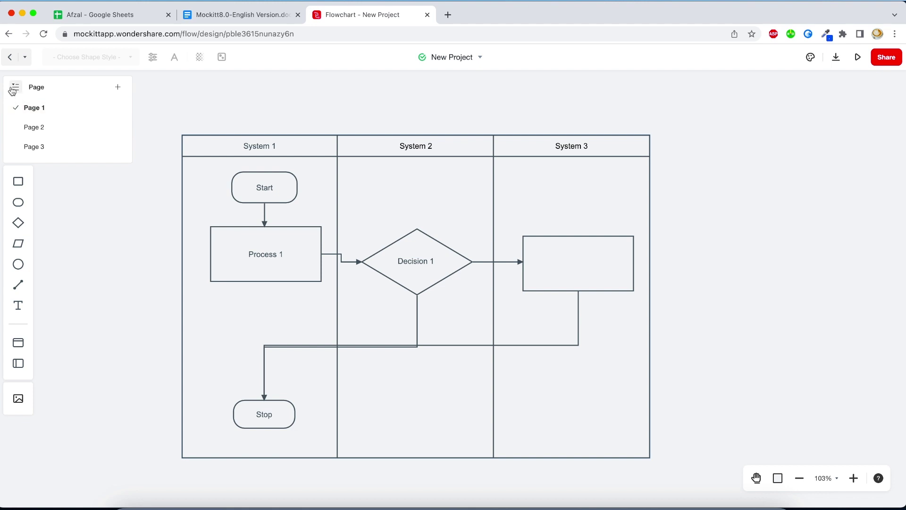
{"action": "left_click", "coordinate": [14, 87]}
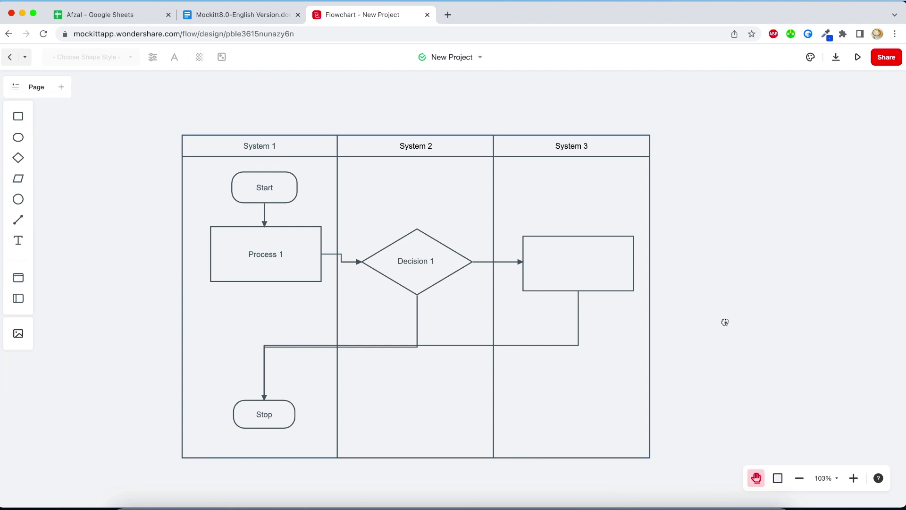
Pan the diagram, select the Start shape to view its style, then deselect it
{"action": "left_click_drag", "start_coordinate": [725, 322], "coordinate": [752, 301]}
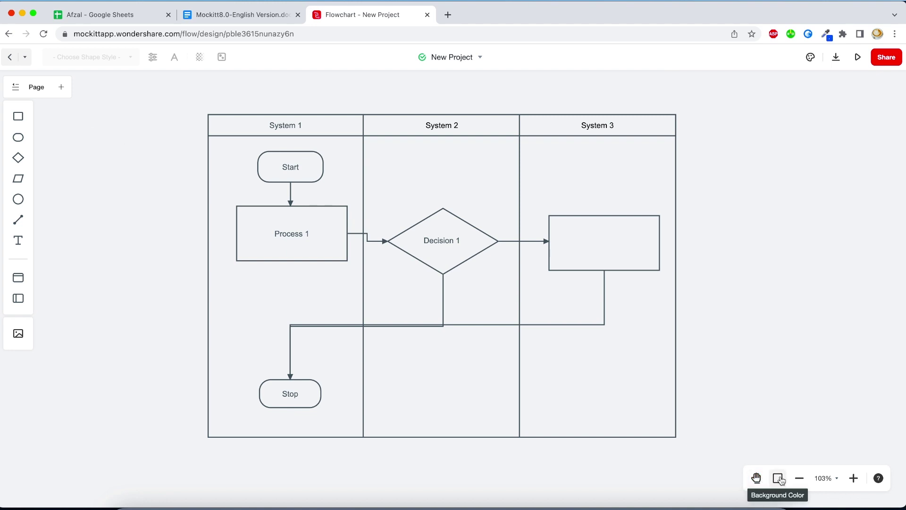
{"action": "left_click", "coordinate": [328, 187]}
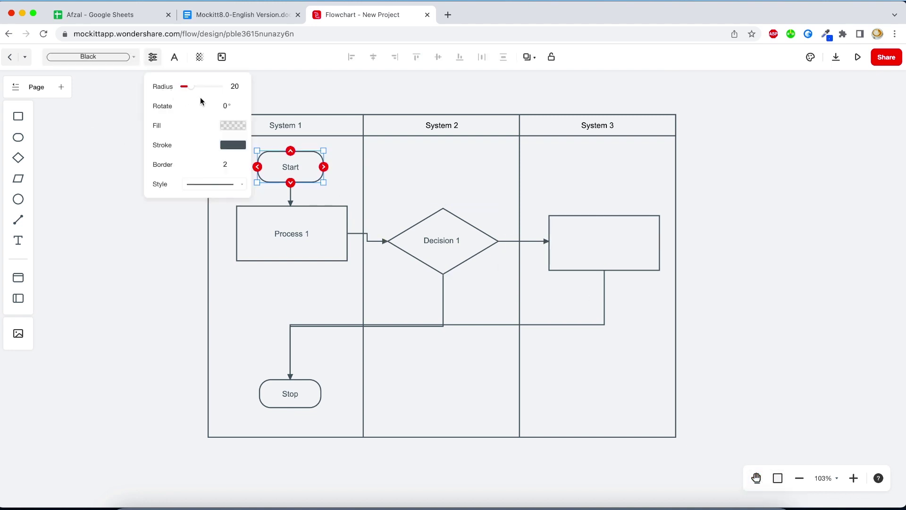
{"action": "left_click", "coordinate": [276, 96]}
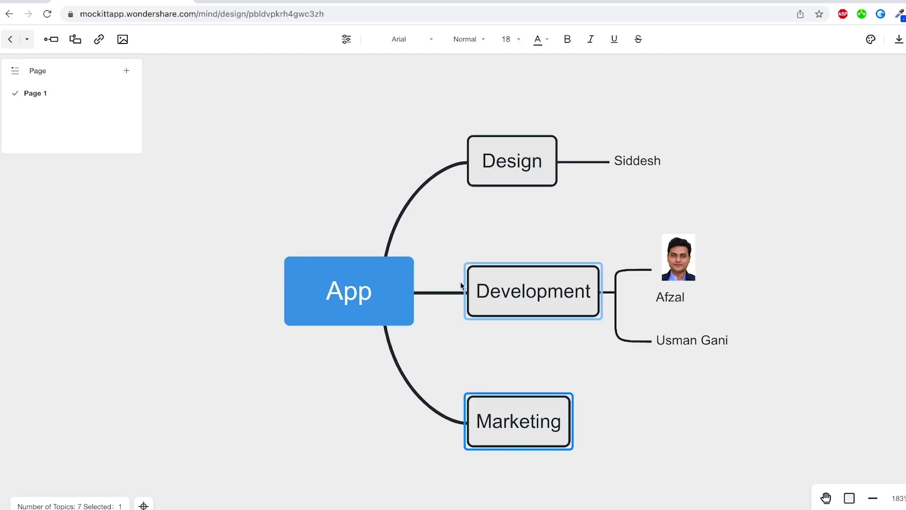
Add subtopics 'Team 1' and 'Digital Marketing' under Marketing, undoing a stray peer topic
{"action": "left_click", "coordinate": [75, 39]}
{"action": "key", "text": "ctrl+z"}
{"action": "left_click", "coordinate": [51, 39]}
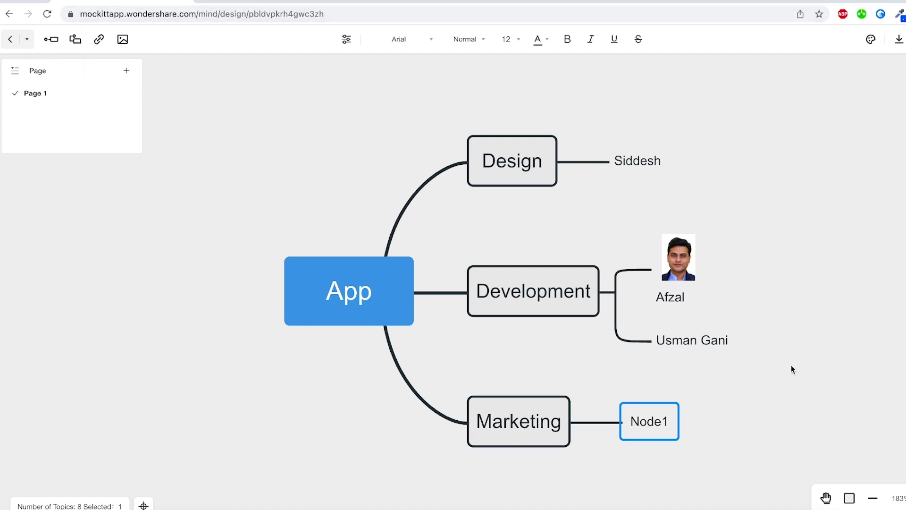
{"action": "type", "text": "Team 1"}
{"action": "left_click", "coordinate": [519, 421]}
{"action": "left_click", "coordinate": [51, 40]}
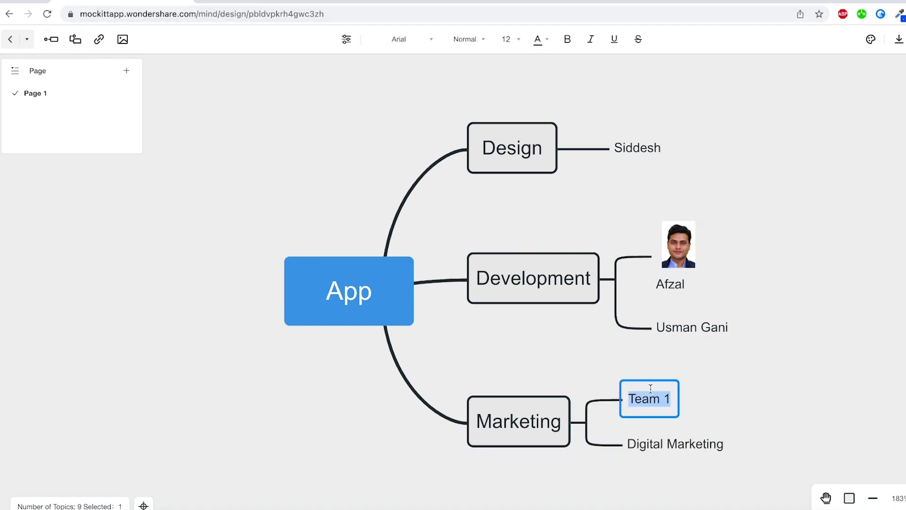
Add a 'Publishing' topic beside App and start a subtopic under it
{"action": "key", "text": "Return"}
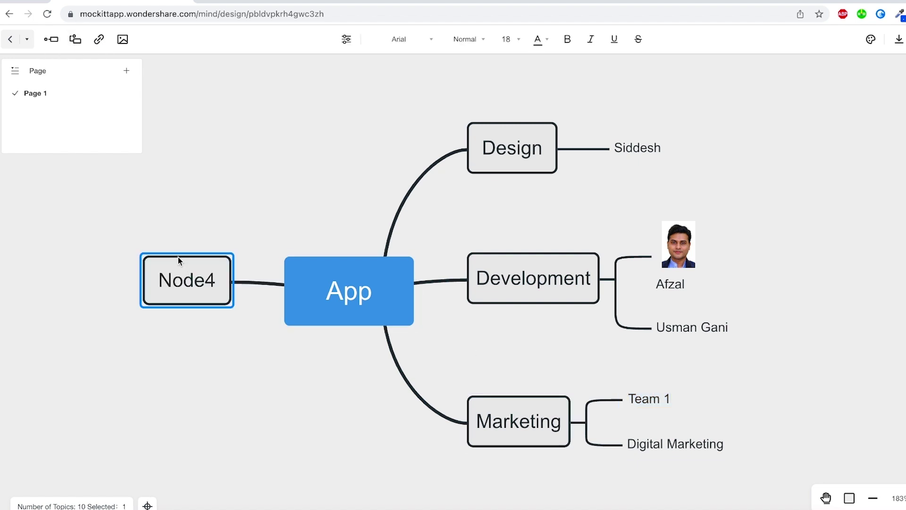
{"action": "type", "text": "Publishing"}
{"action": "key", "text": "Return"}
{"action": "key", "text": "Tab"}
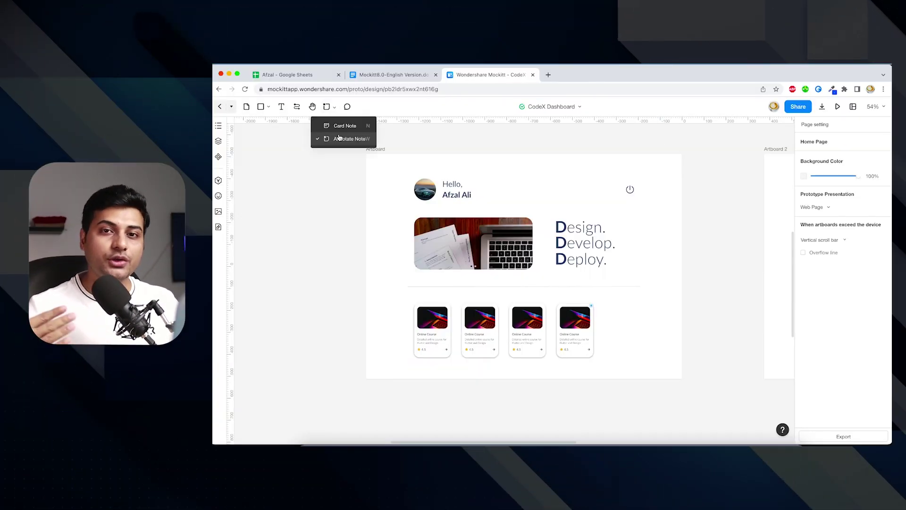
Pin a note by the power icon with 'logout button' at size 18 and the LOGIN/LOGOUT image
{"action": "left_click", "coordinate": [326, 137]}
{"action": "left_click", "coordinate": [635, 193]}
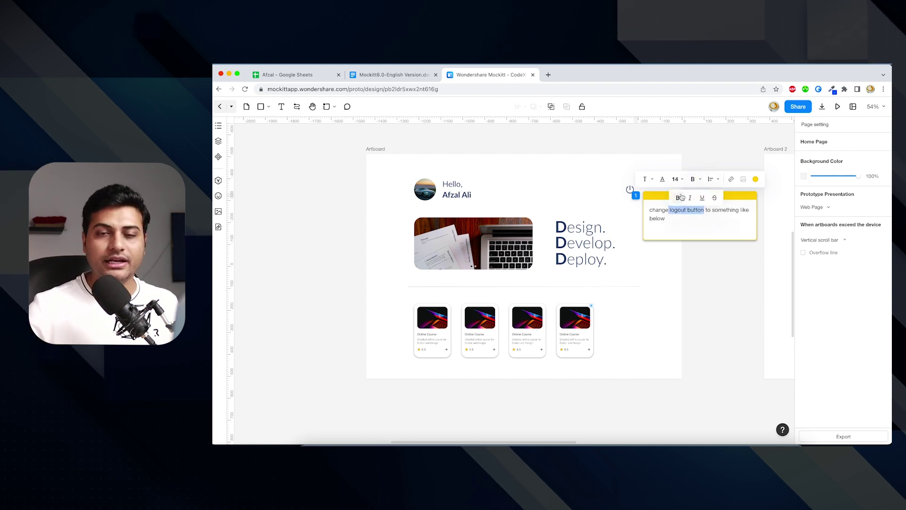
{"action": "left_click", "coordinate": [687, 228]}
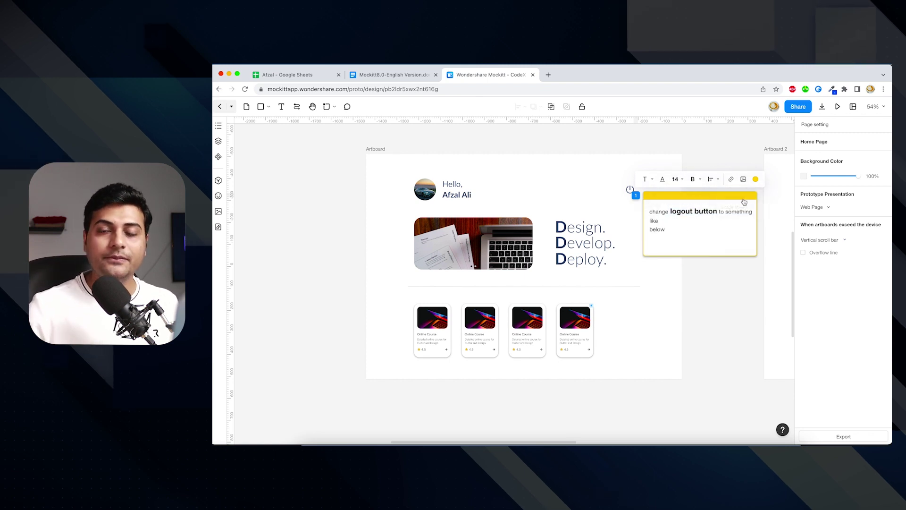
{"action": "key", "text": "super+v"}
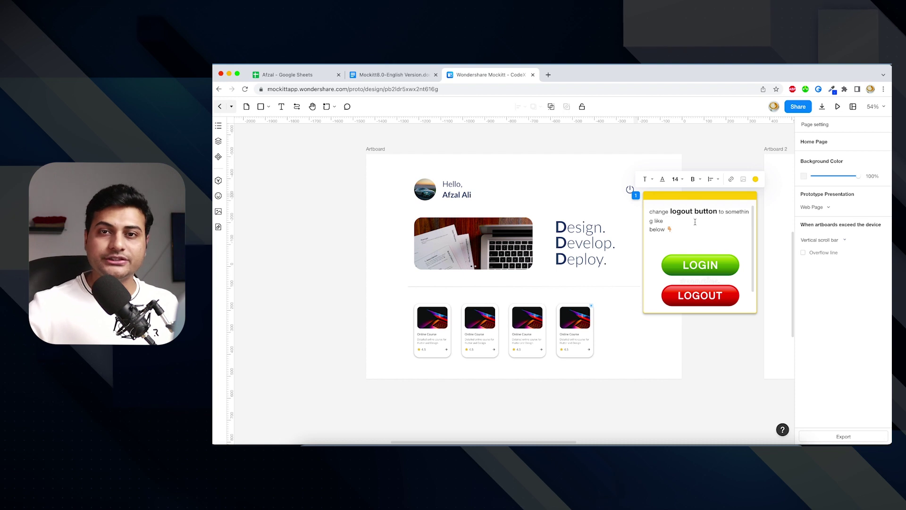
{"action": "left_click", "coordinate": [716, 160]}
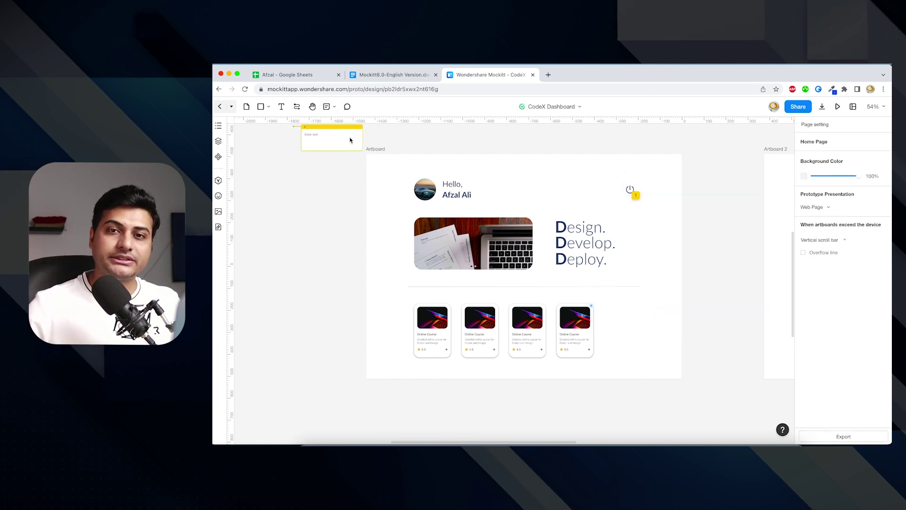
{"action": "left_click", "coordinate": [644, 361]}
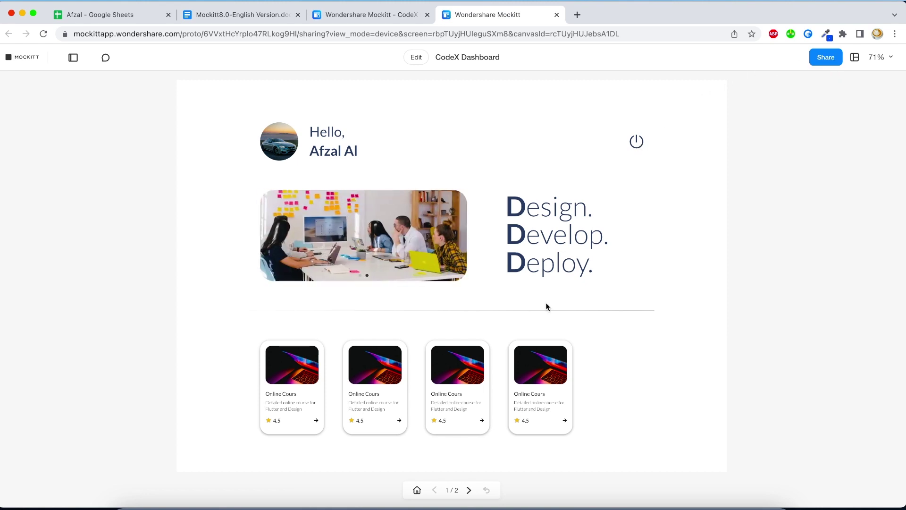
Open the Online Course detail screen in the preview
{"action": "left_click", "coordinate": [537, 383]}
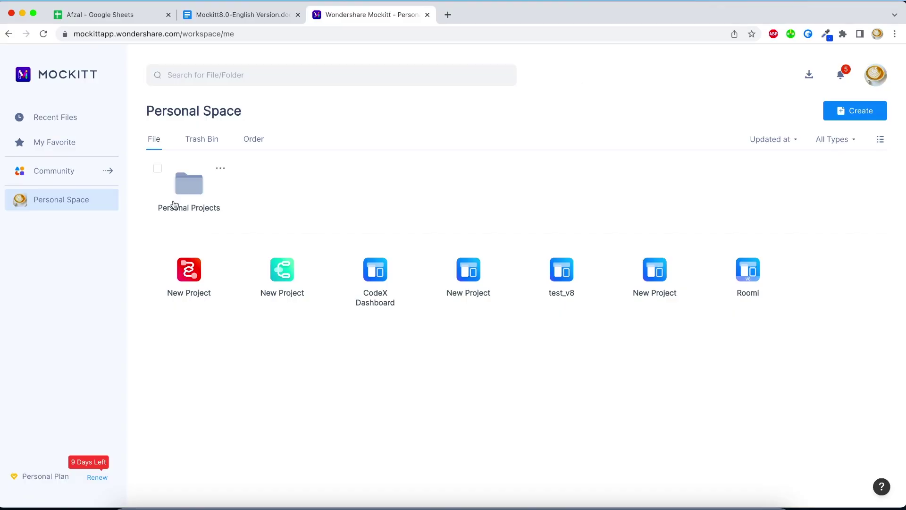
Switch to the team workspace and view its member list and design system
{"action": "left_click", "coordinate": [19, 203]}
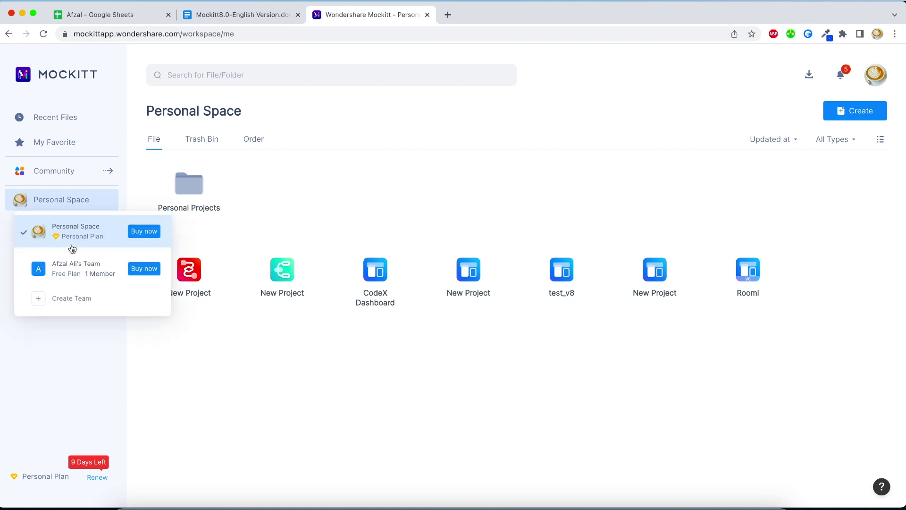
{"action": "left_click", "coordinate": [78, 268]}
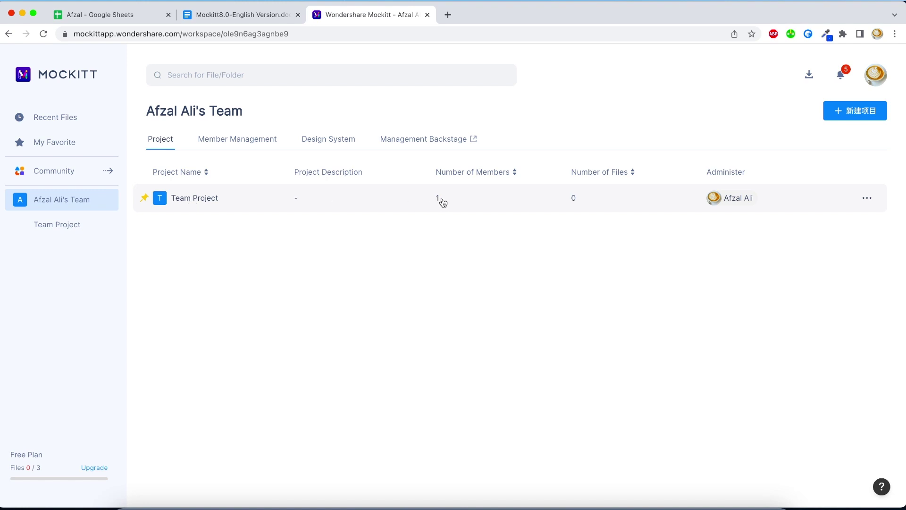
{"action": "left_click", "coordinate": [268, 140]}
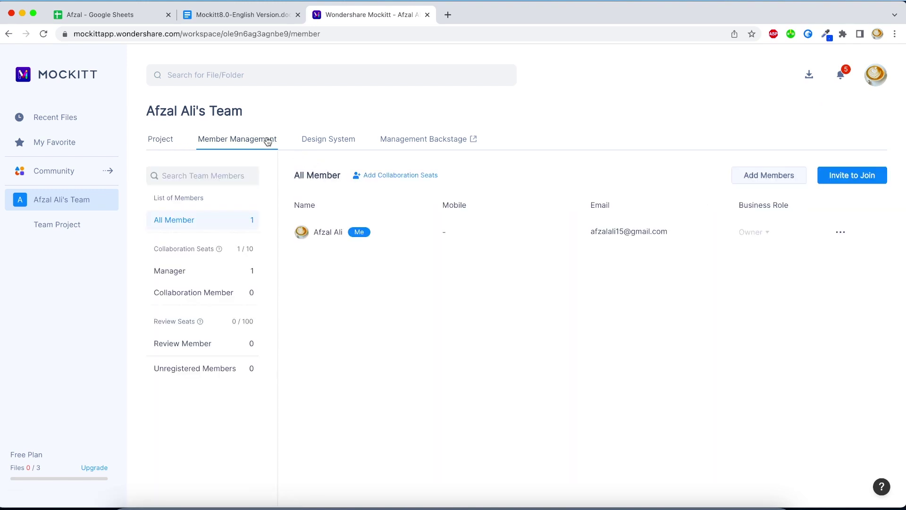
{"action": "left_click", "coordinate": [321, 141]}
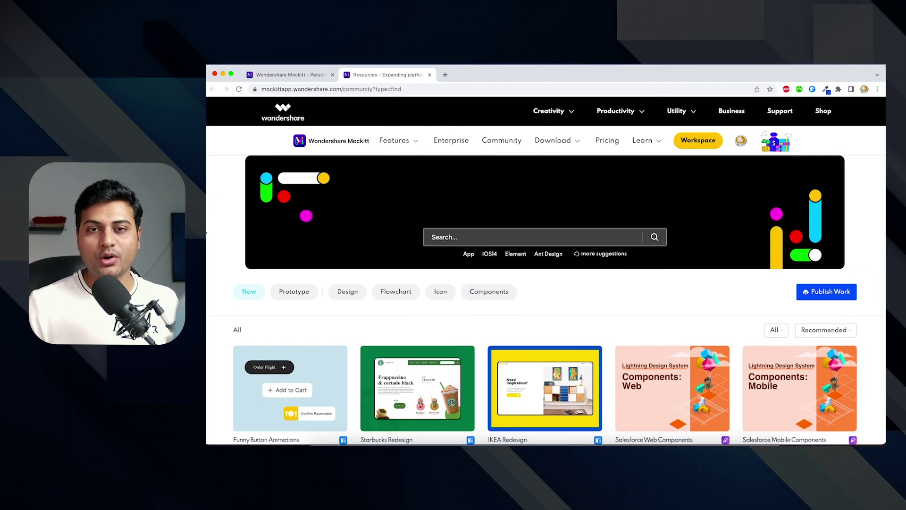
Scroll down through the community template gallery
{"action": "scroll", "coordinate": [546, 284], "scroll_direction": "down", "scroll_amount": 5}
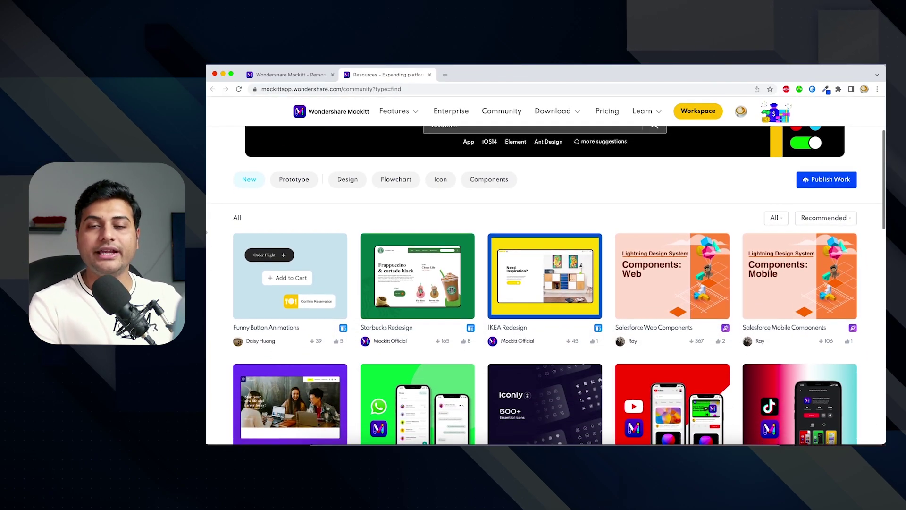
{"action": "scroll", "coordinate": [547, 283], "scroll_direction": "down", "scroll_amount": 2}
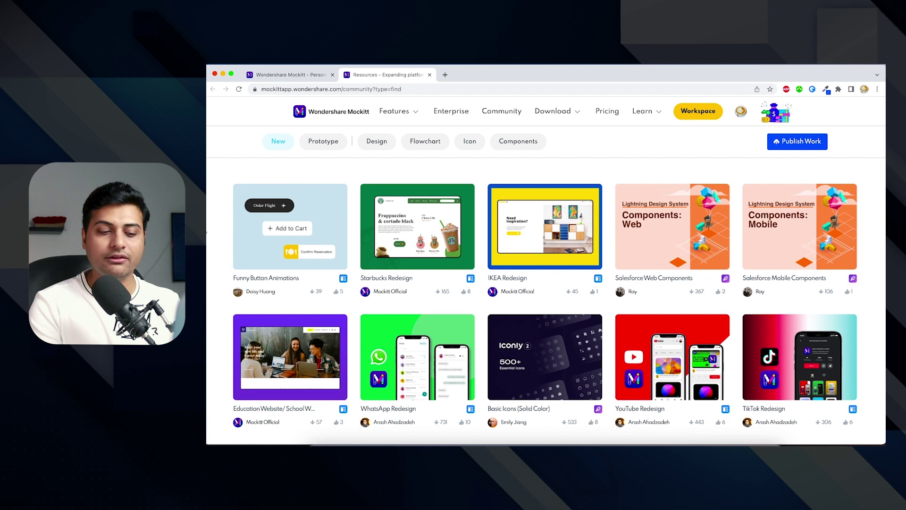
{"action": "scroll", "coordinate": [546, 301], "scroll_direction": "down", "scroll_amount": 6}
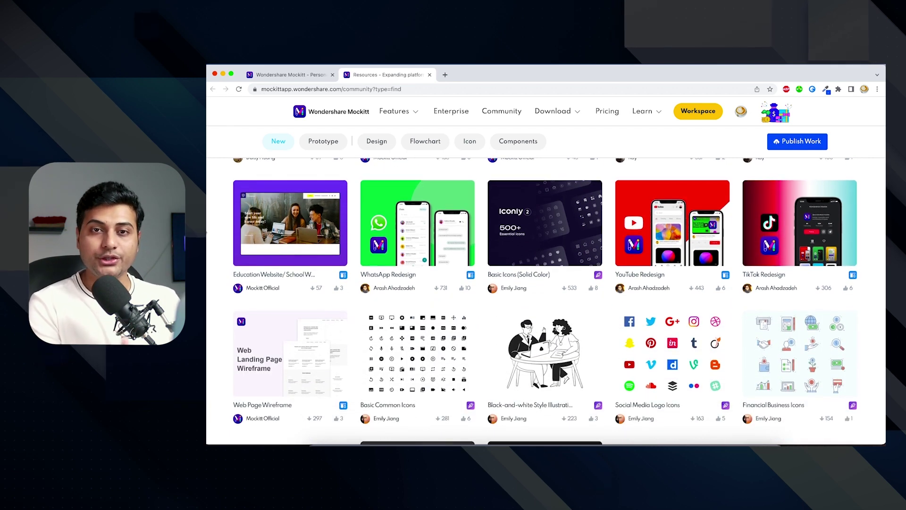
{"action": "scroll", "coordinate": [546, 301], "scroll_direction": "down", "scroll_amount": 20}
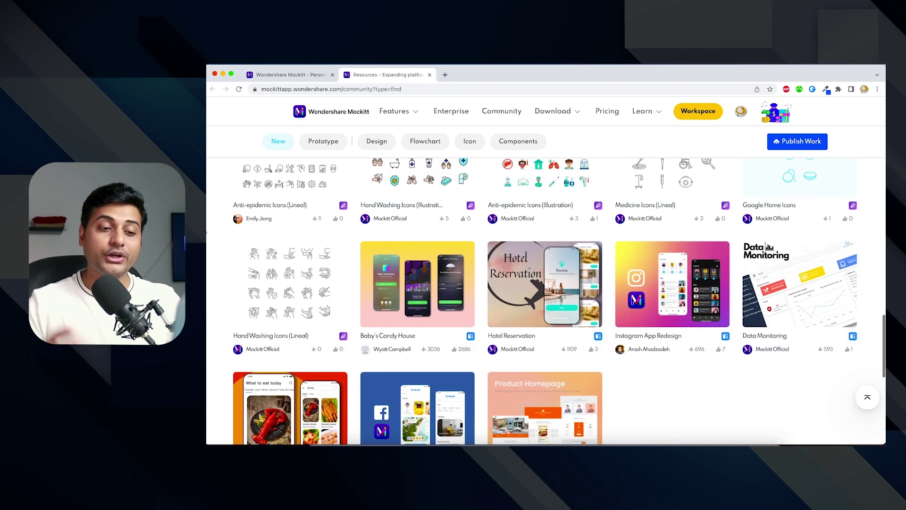
{"action": "scroll", "coordinate": [546, 301], "scroll_direction": "down", "scroll_amount": 7}
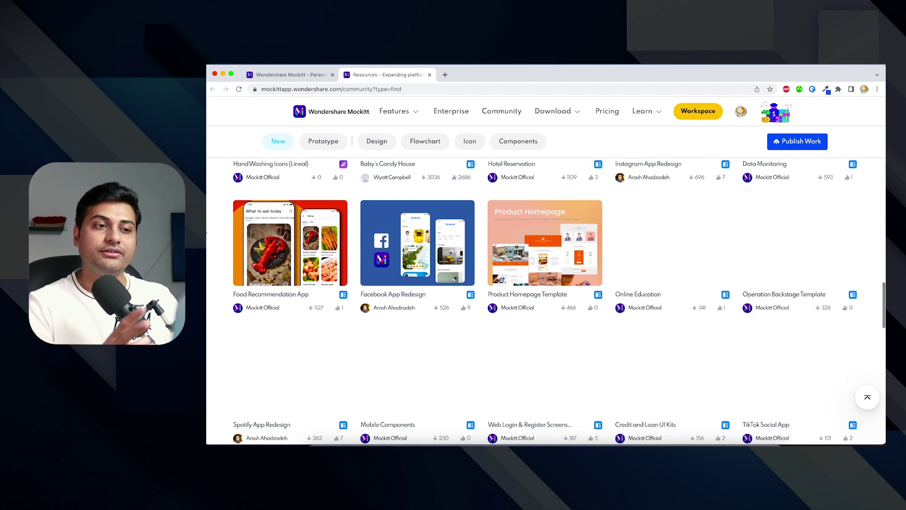